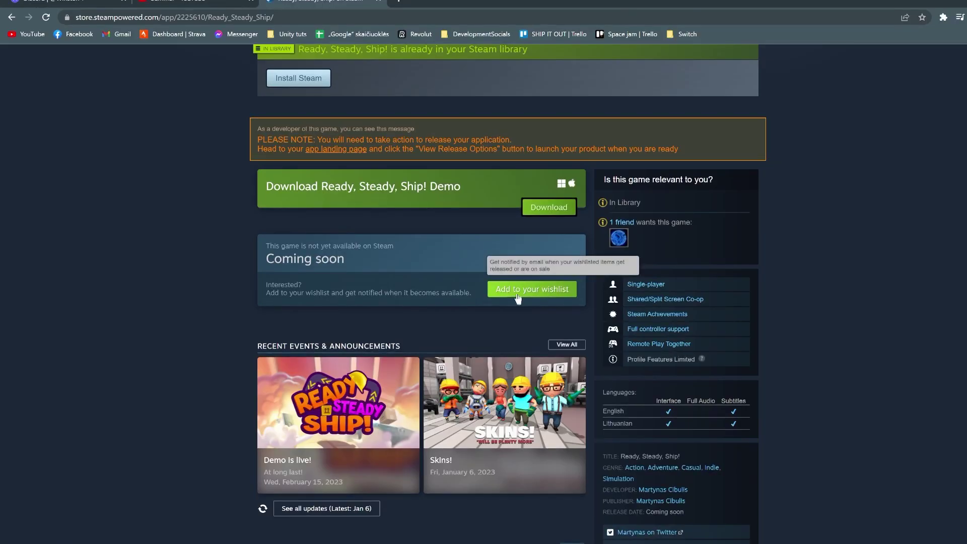
Add Ready, Steady, Ship! to the Steam wishlist from its store page
click(533, 295)
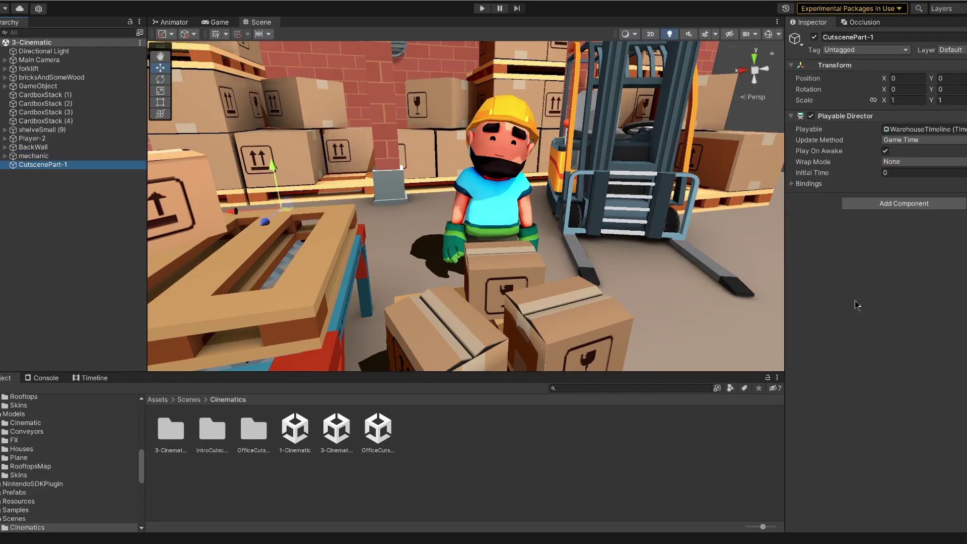
Show the Timeline panel and locate WarehouseTimeline through the Playable Director's Playable field
click(91, 378)
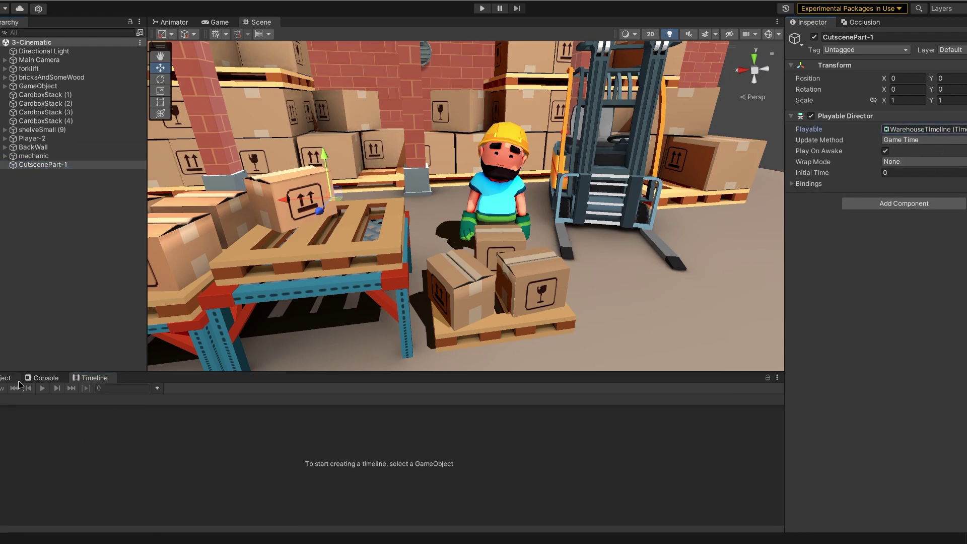
click(926, 129)
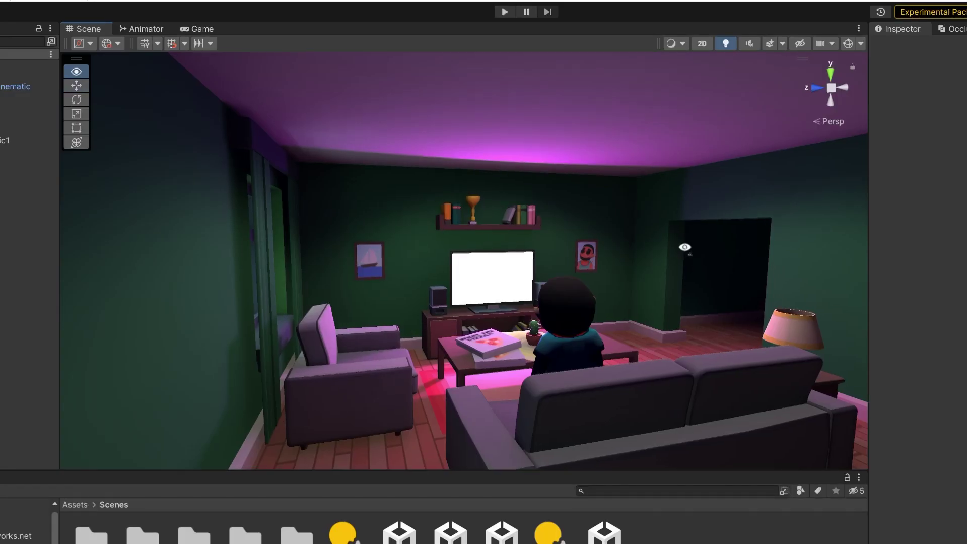
alt+drag(684, 247, 587, 284)
scroll(500, 280, up, 2)
alt+drag(501, 281, 388, 248)
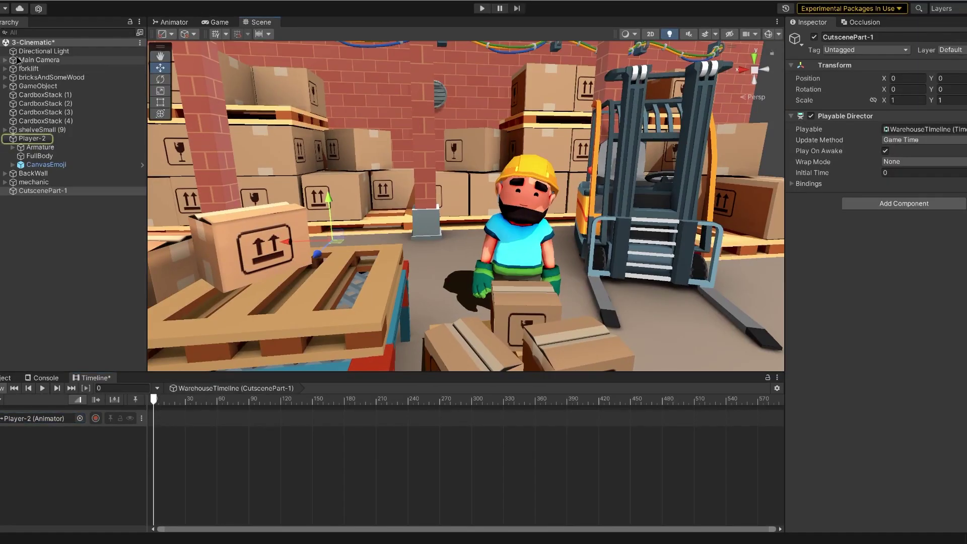
Add a Main Camera animation track and preview Player-2's half-speed playerWalking clip
drag(18, 60, 43, 468)
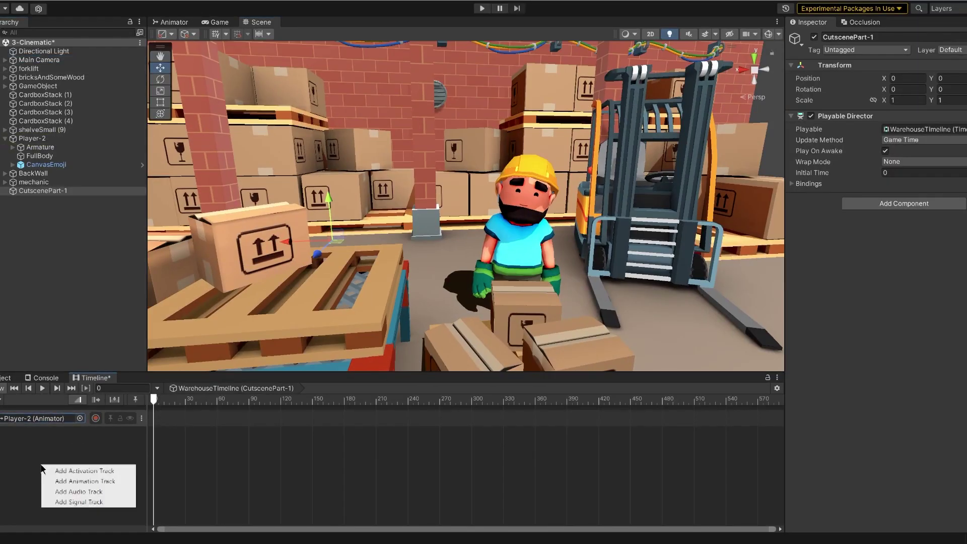
click(105, 481)
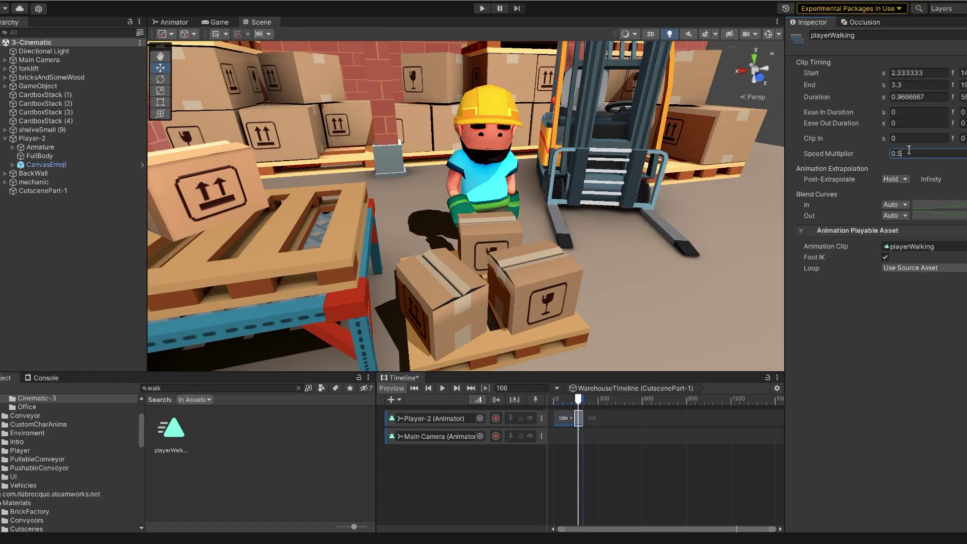
drag(579, 399, 553, 401)
Add an override track under Player-2 and rename it Transform
right_click(397, 419)
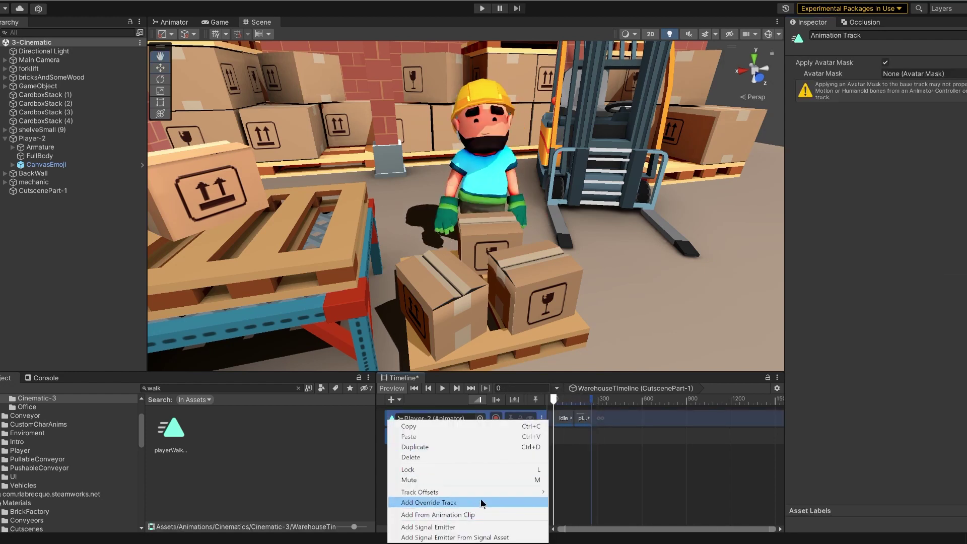
click(480, 498)
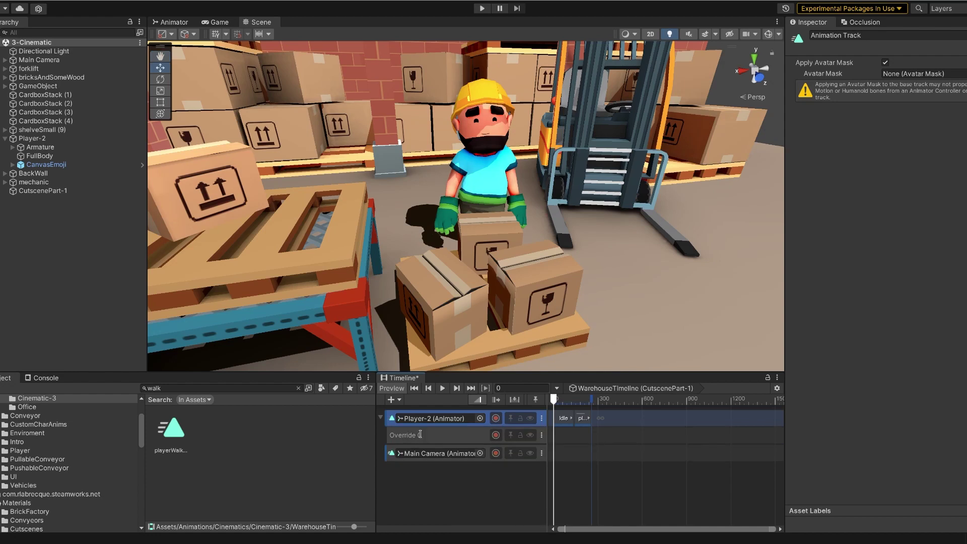
double_click(403, 434)
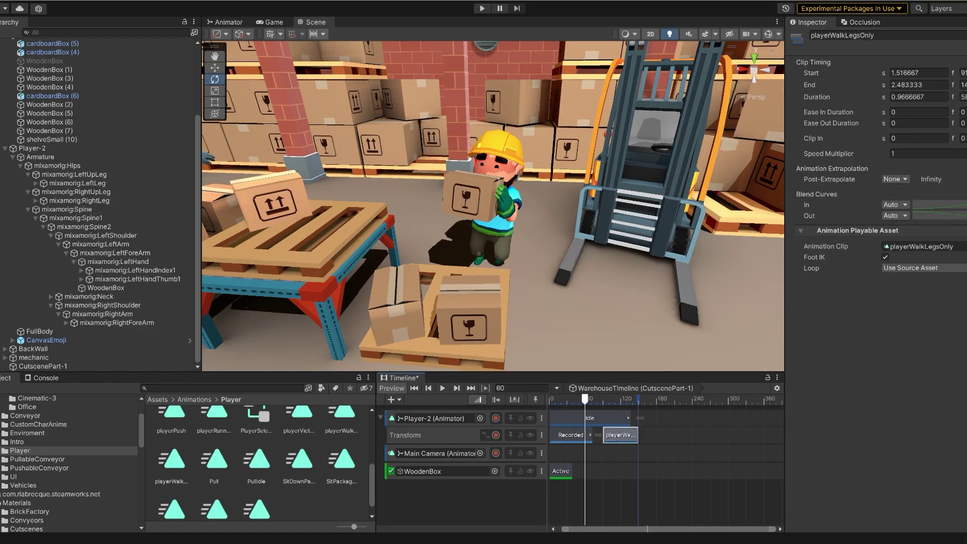
Give the Directional Light hard shadows in Mixed mode and rotate it to change the shadow angle
drag(584, 399, 616, 399)
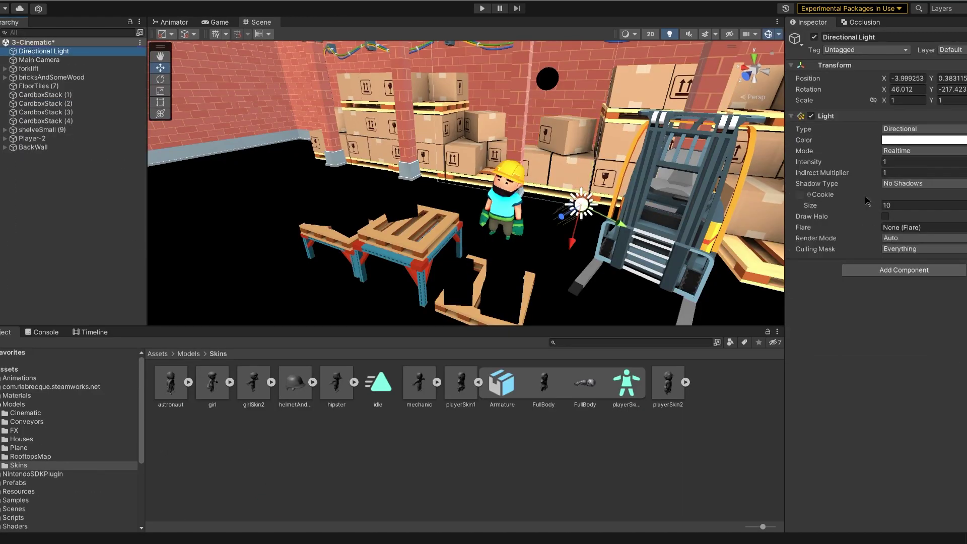
click(901, 183)
click(902, 202)
key(e)
drag(579, 191, 589, 212)
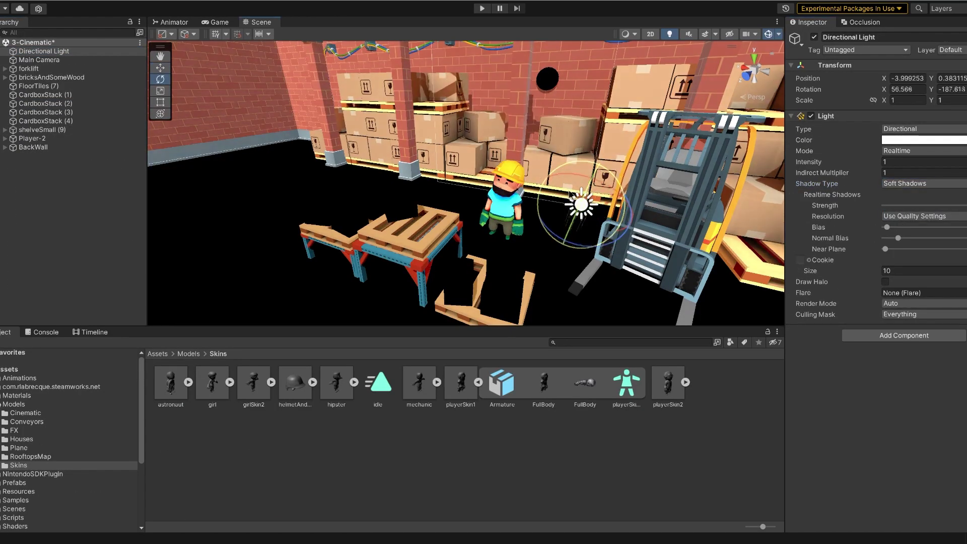
click(921, 150)
click(901, 162)
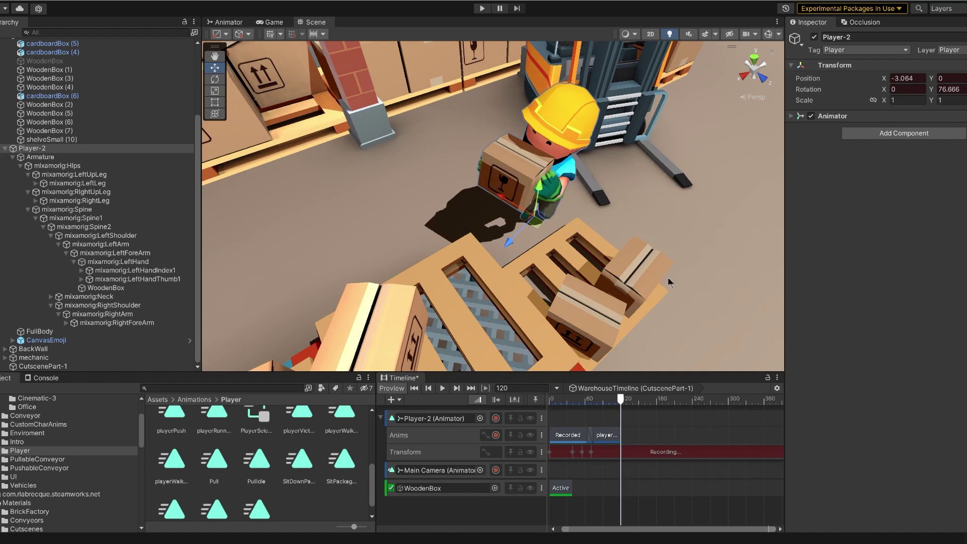
Convert Player-2's override recording into a clip, then select it and the mixamorig:Spine1 bone at frame 63
key(shift+comma)
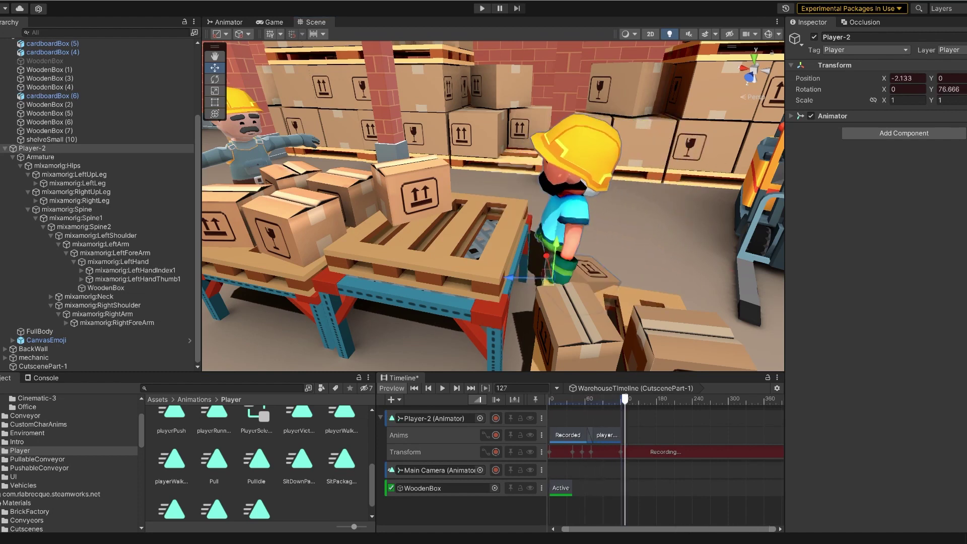
click(585, 413)
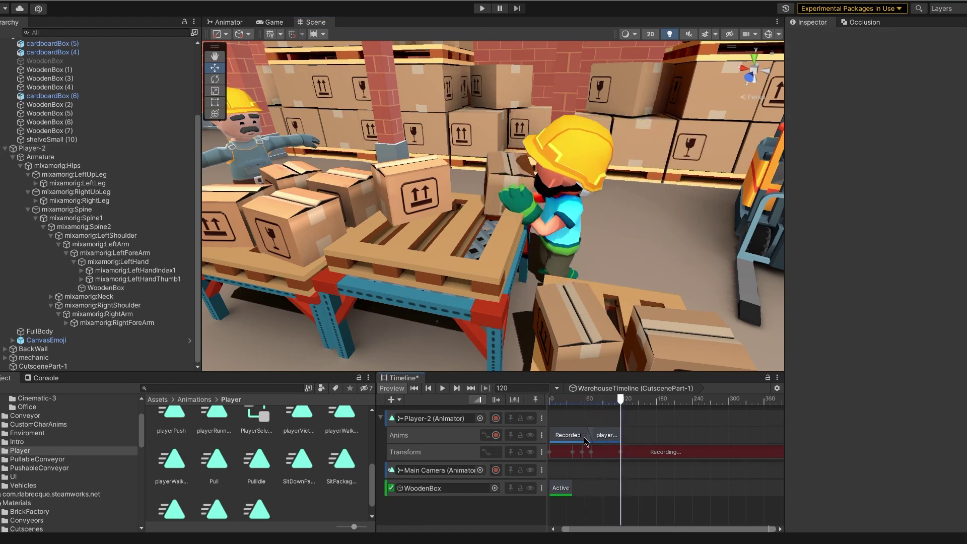
right_click(663, 459)
click(715, 412)
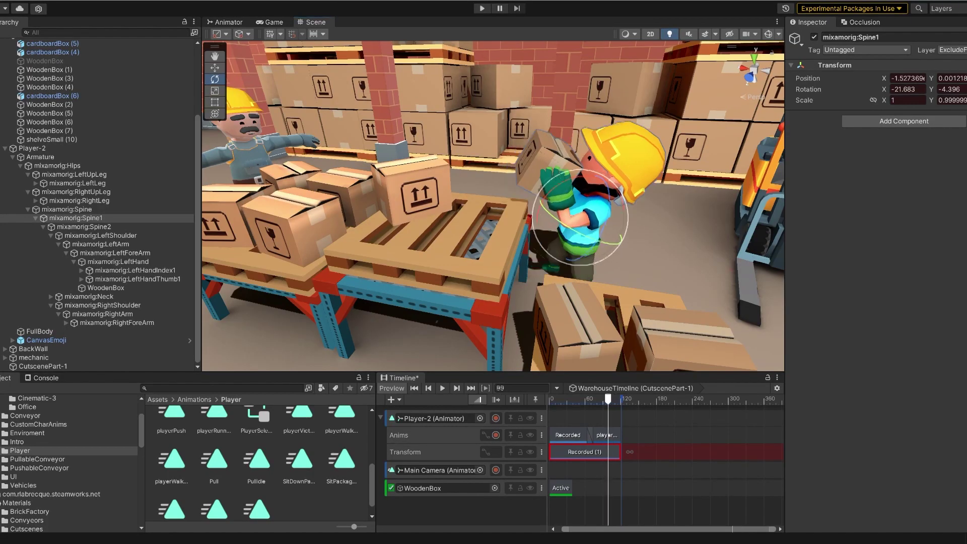
click(586, 399)
click(568, 435)
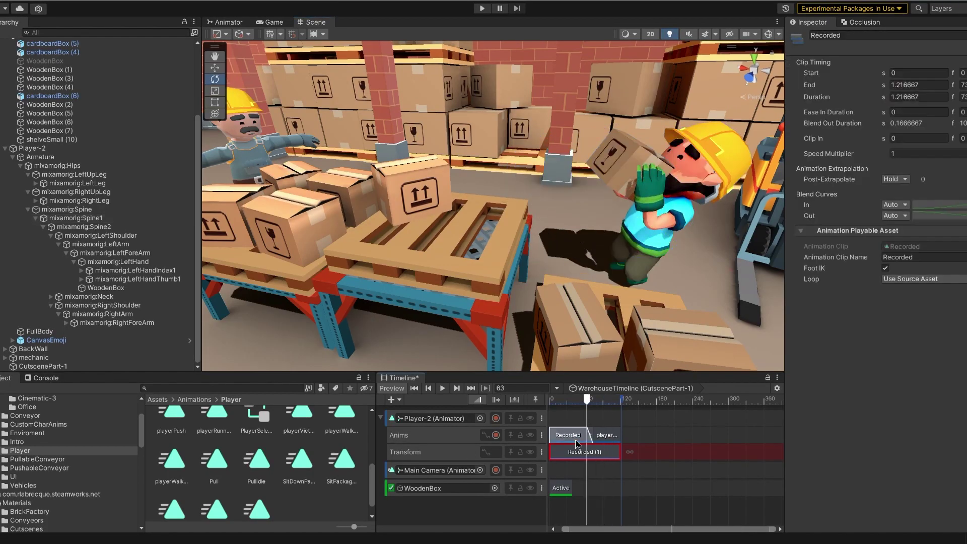
click(148, 219)
alt+drag(650, 169, 701, 247)
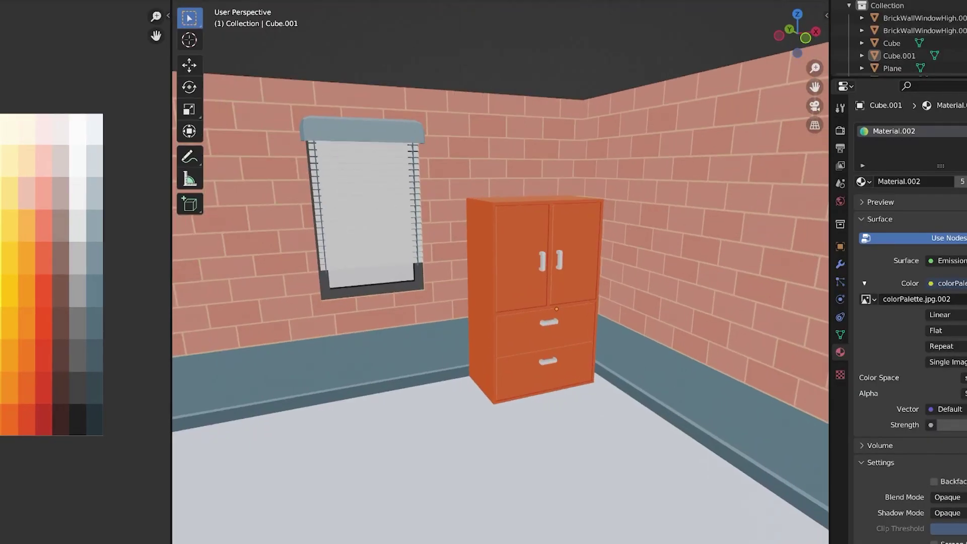
Duplicate the orange cabinet and place the copy to its right
middle_drag(599, 312, 518, 340)
click(518, 341)
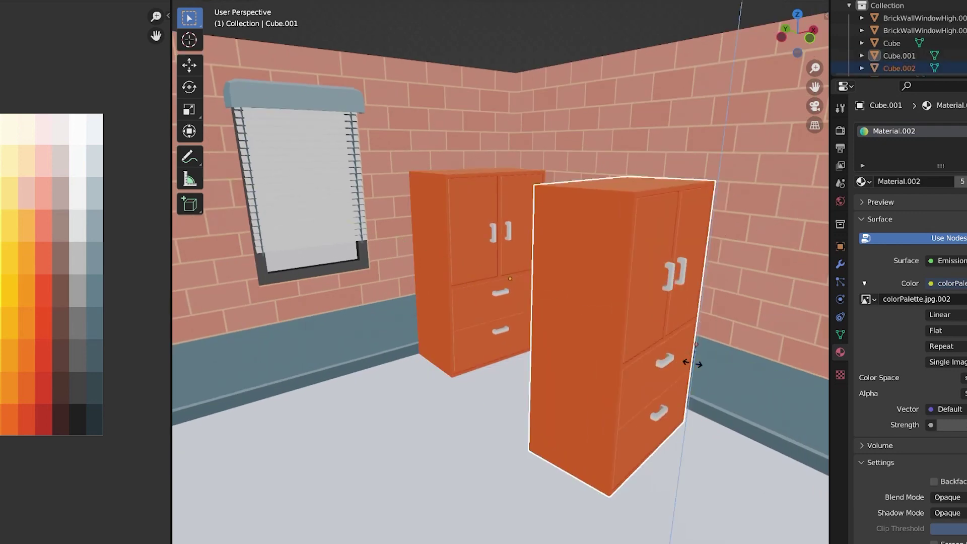
key(shift+d)
click(693, 363)
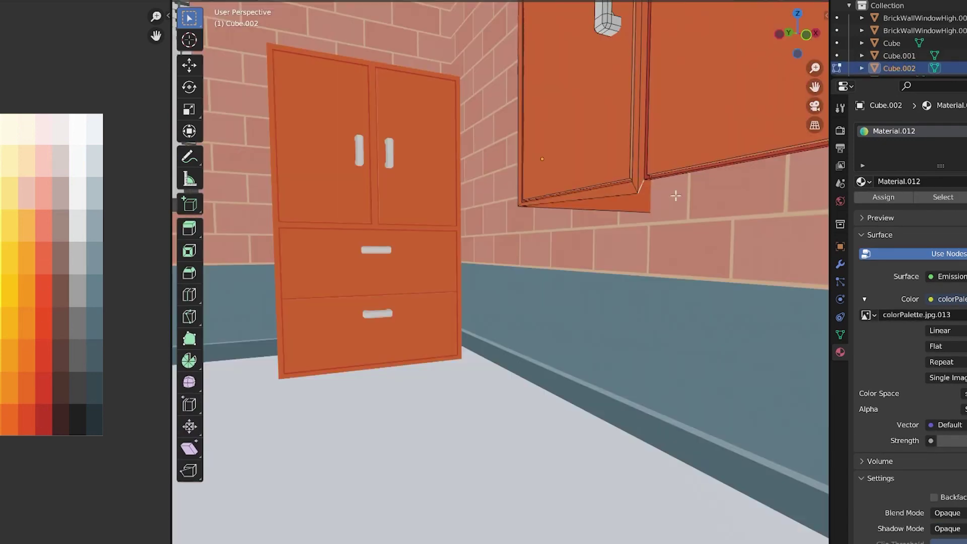
Lower the lamp base slightly along Z and check it from the top view
middle_drag(554, 201, 587, 278)
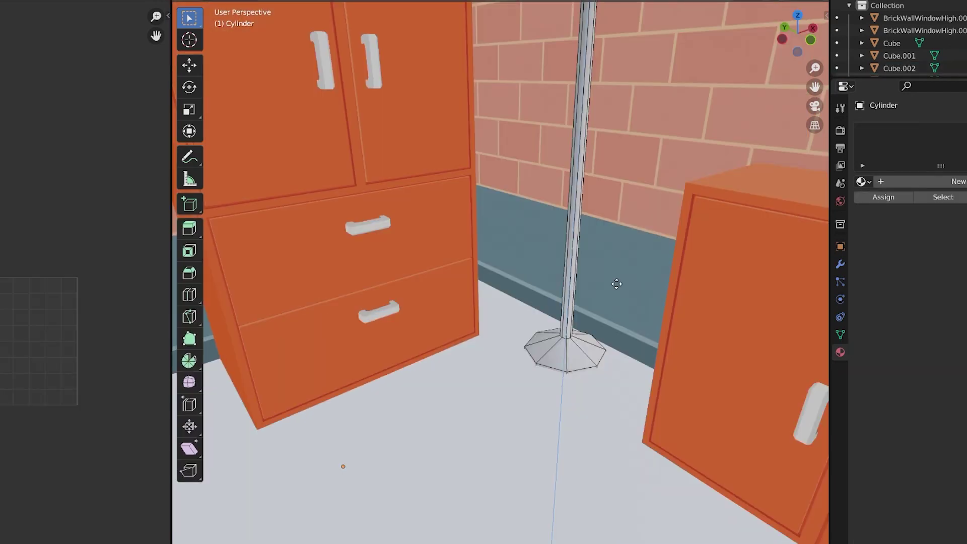
key(alt+z)
drag(630, 295, 499, 423)
key(alt+z)
key(g)
key(z)
click(641, 278)
key(alt+z)
key(KP_7)
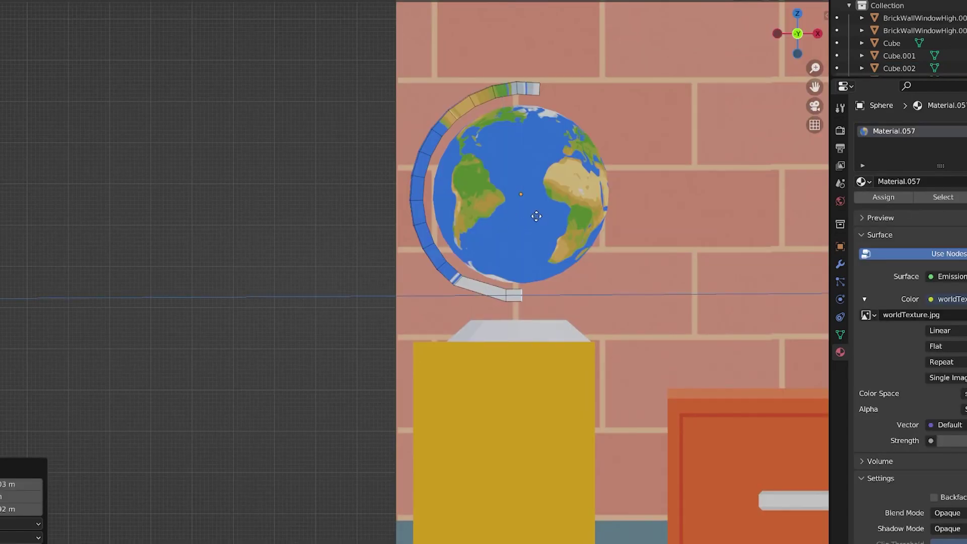
Select the globe stand in wireframe view and bring up its delete options
key(shift+z)
key(l)
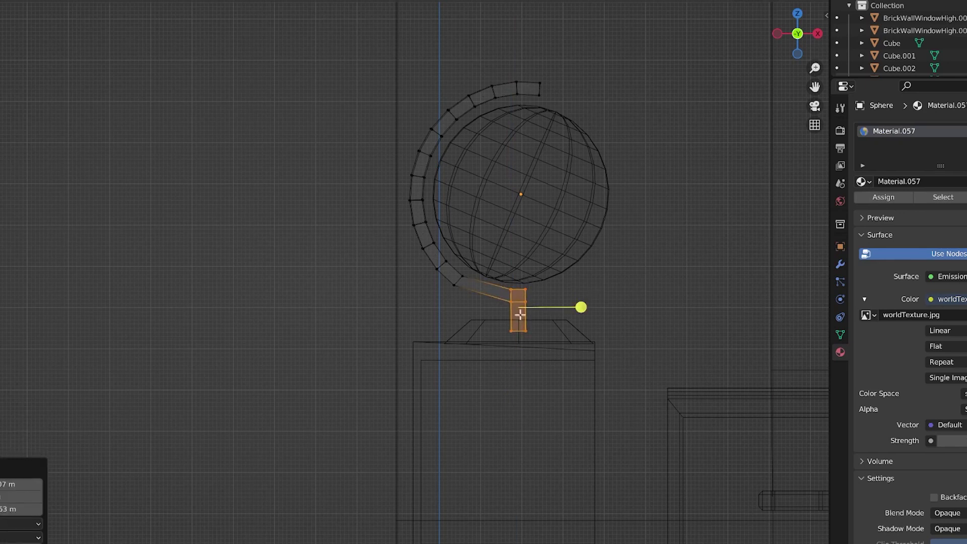
key(x)
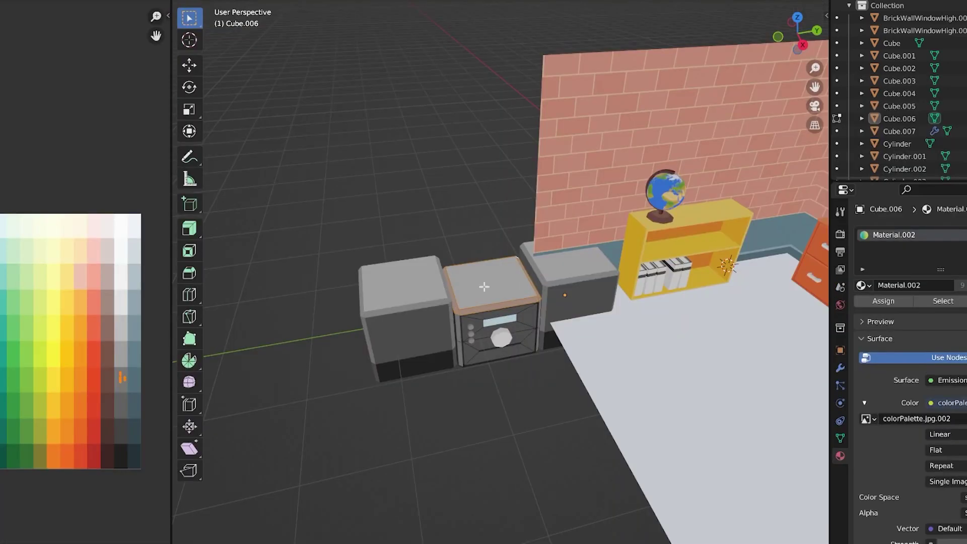
Move the stereo knobs into place and set their Origin to Geometry
click(385, 290)
click(503, 333)
scroll(513, 350, up, 4)
key(Tab)
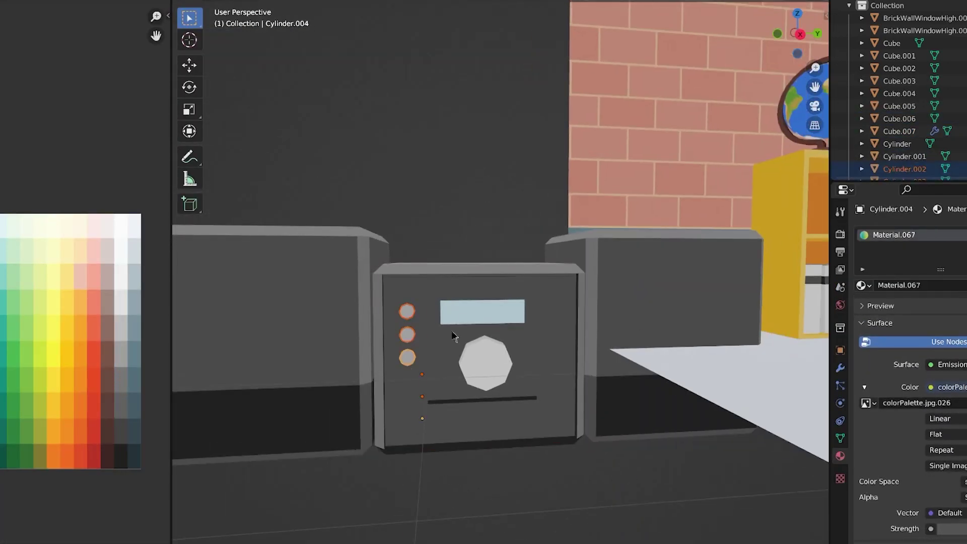
key(Tab)
right_click(403, 331)
mouse_move(402, 331)
click(540, 345)
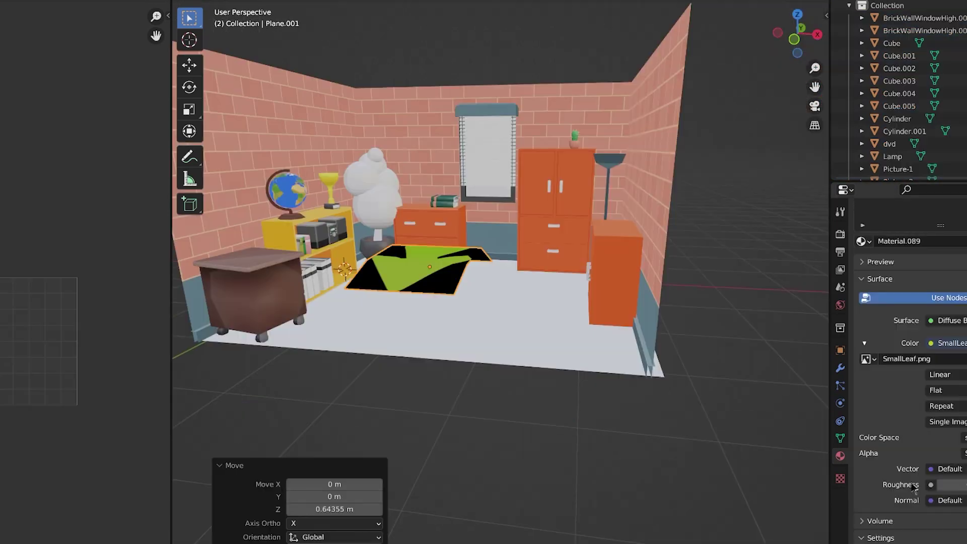
Connect the leaf texture's vector input and open the plant's particle settings
click(953, 469)
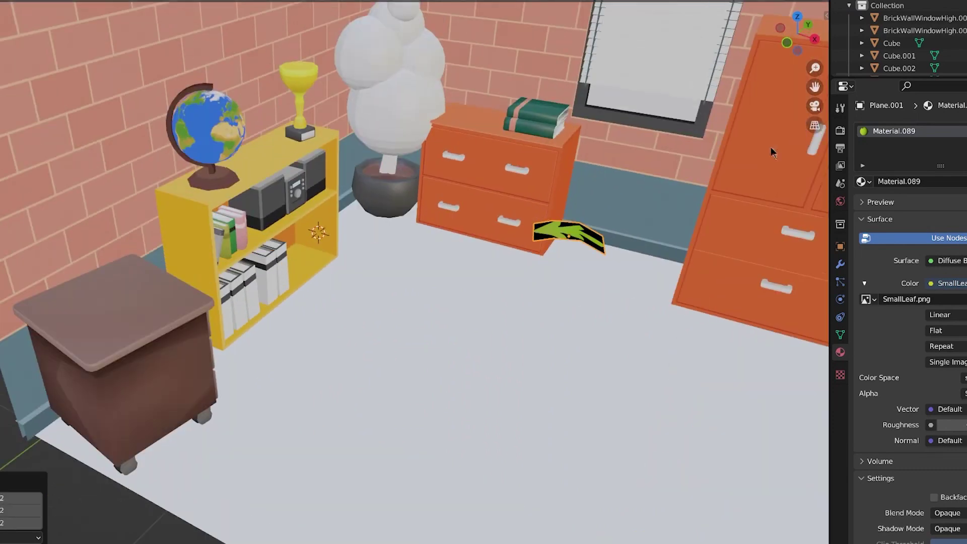
click(390, 80)
click(840, 282)
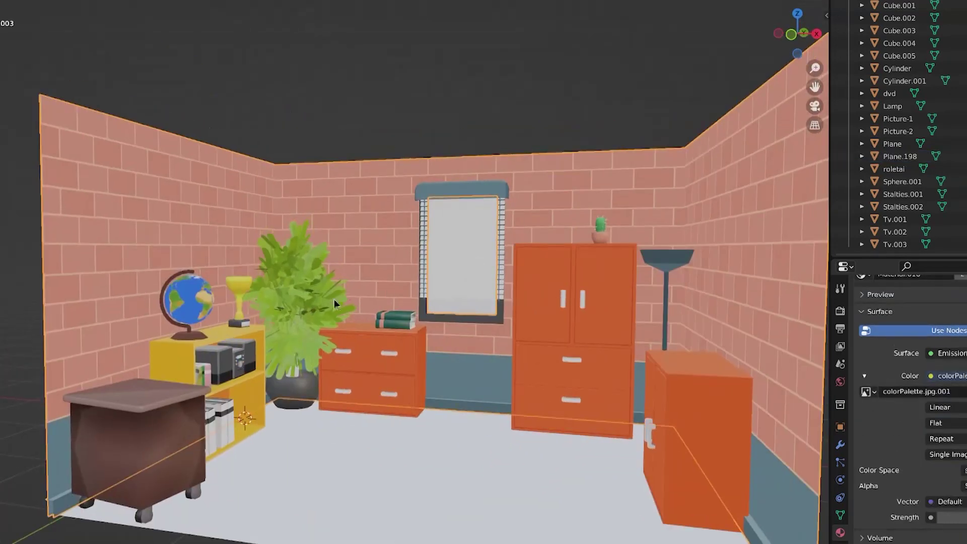
Assign Material.002 to the plant's leaf part
click(335, 304)
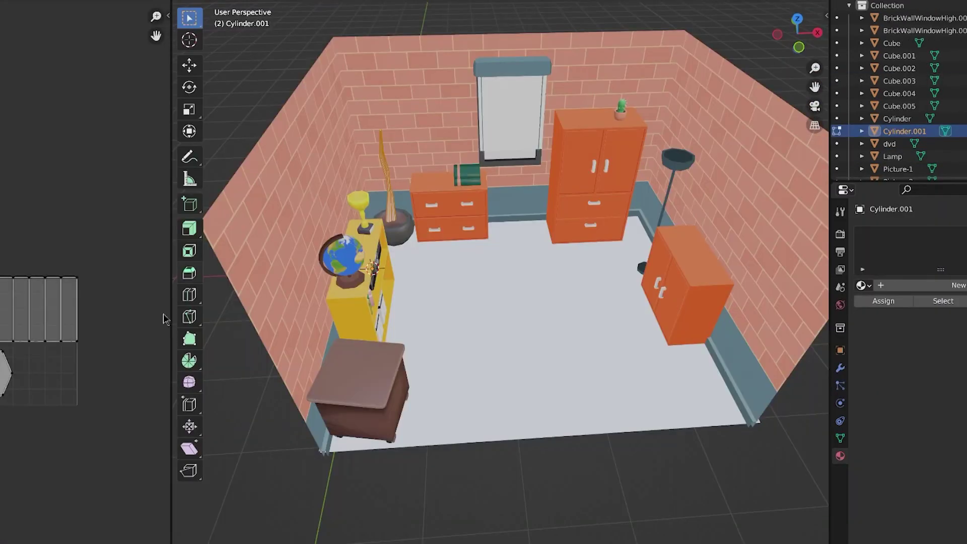
click(862, 285)
click(898, 328)
Rename Plane.198 to plant in the Outliner
key(Tab)
scroll(896, 80, down, 5)
click(890, 81)
double_click(890, 80)
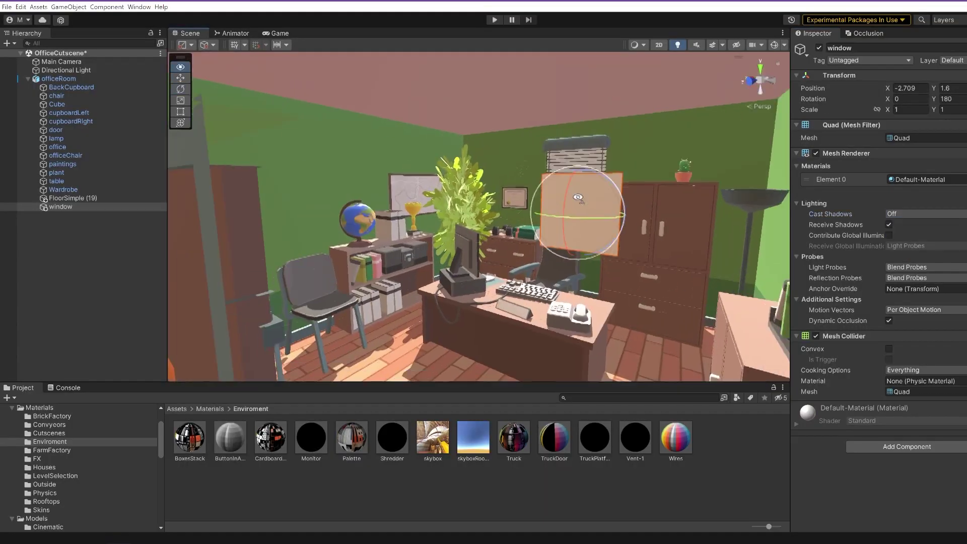
Shift the window sideways along the wall
key(f)
key(w)
drag(428, 230, 445, 228)
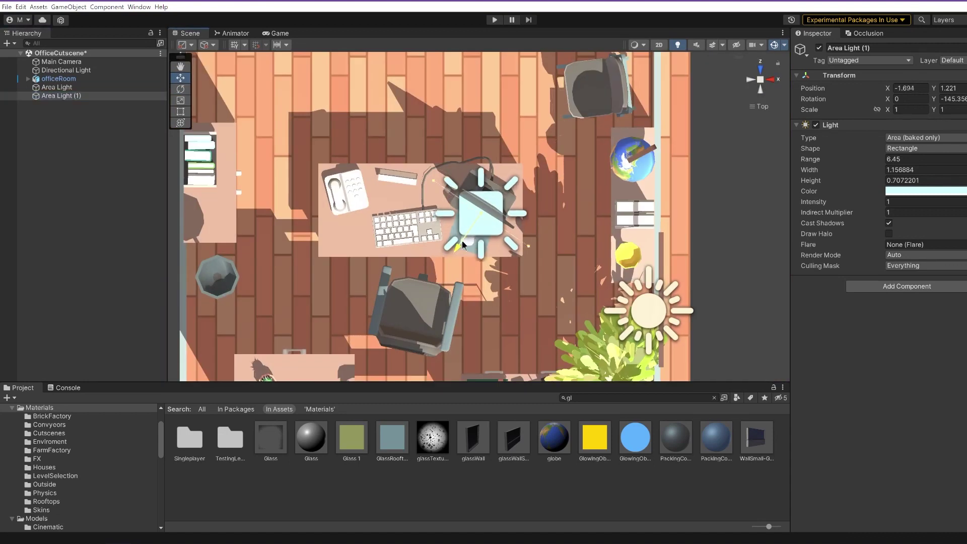
Turn Area Light (1) slightly over the desk and refocus the view on it
key(e)
drag(462, 245, 491, 250)
key(w)
key(f)
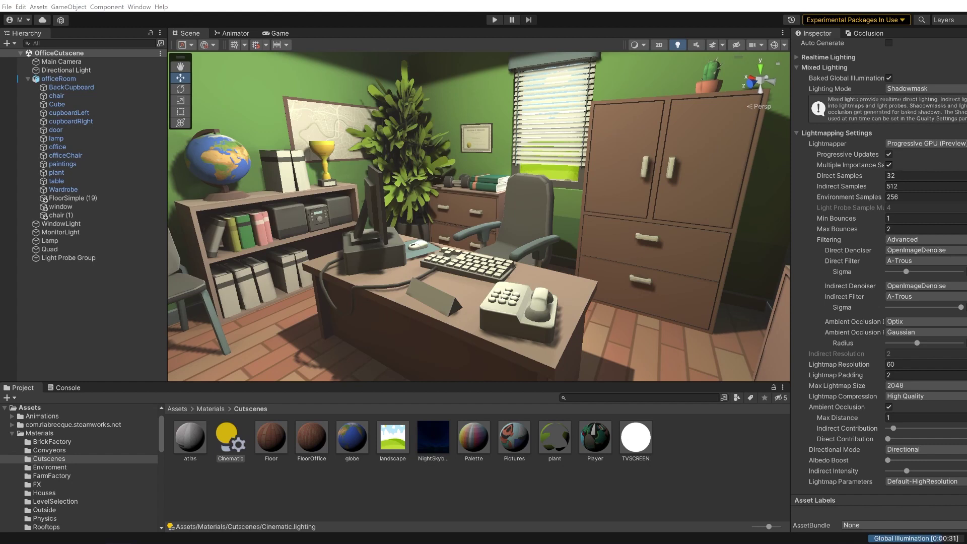
Widen the PlayerCamera field of view and select the mechanic's right forearm, hand and arm bones
right_drag(504, 210, 574, 208)
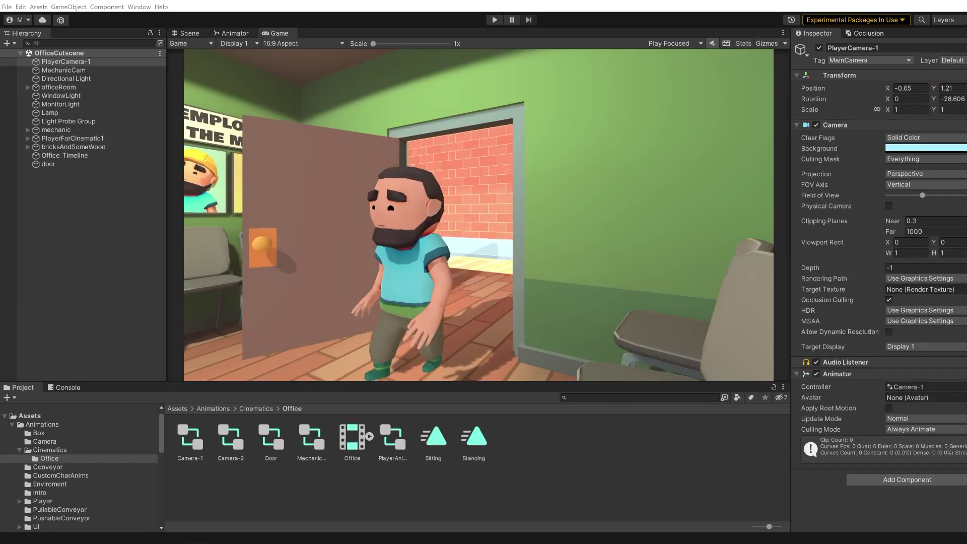
drag(922, 195, 937, 196)
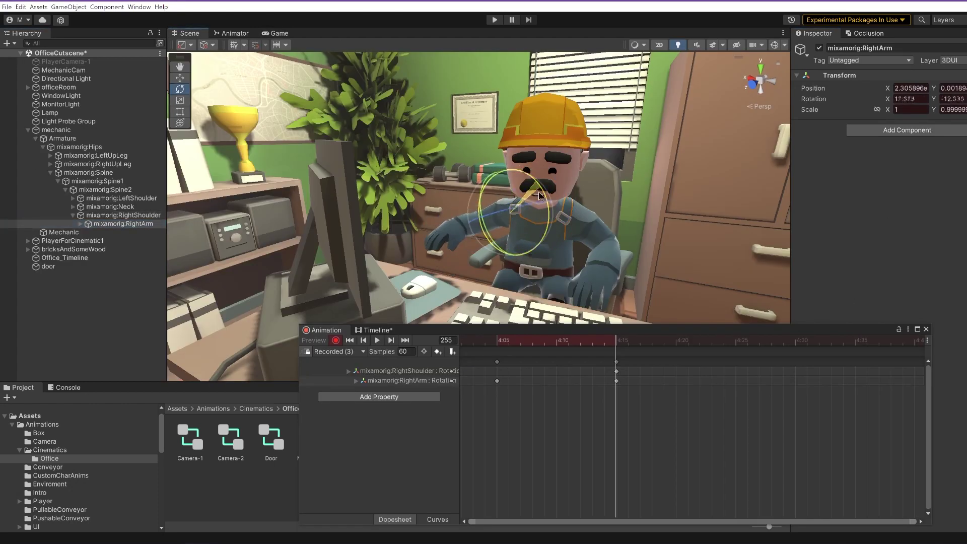
click(485, 222)
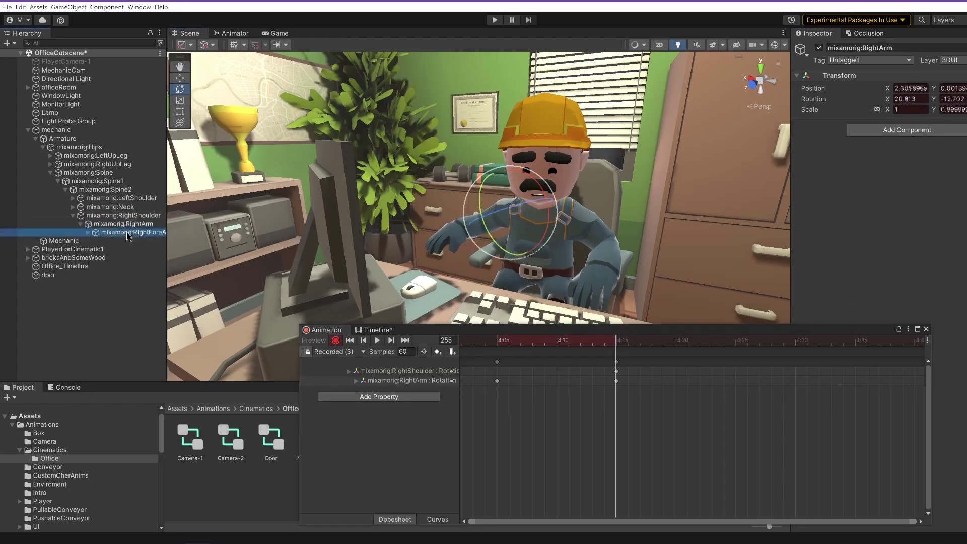
click(479, 198)
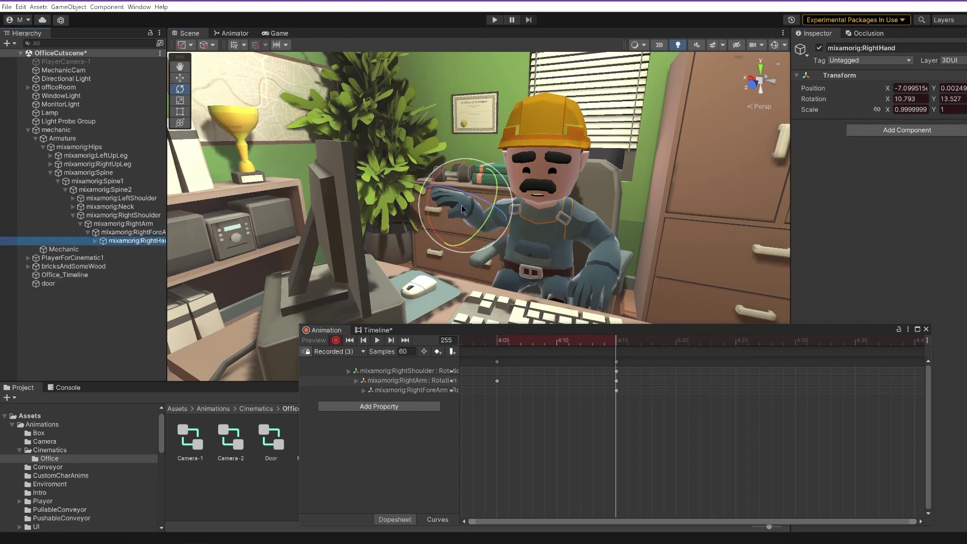
alt+drag(603, 118, 456, 175)
click(456, 175)
click(125, 231)
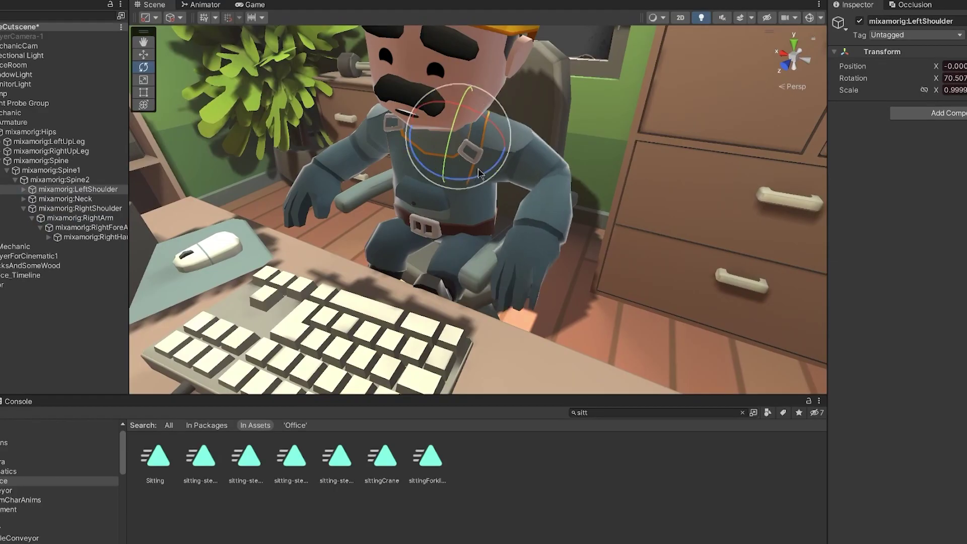
Key the shoulder transform and select the mechanic's left and right arm bones for the wave
click(415, 183)
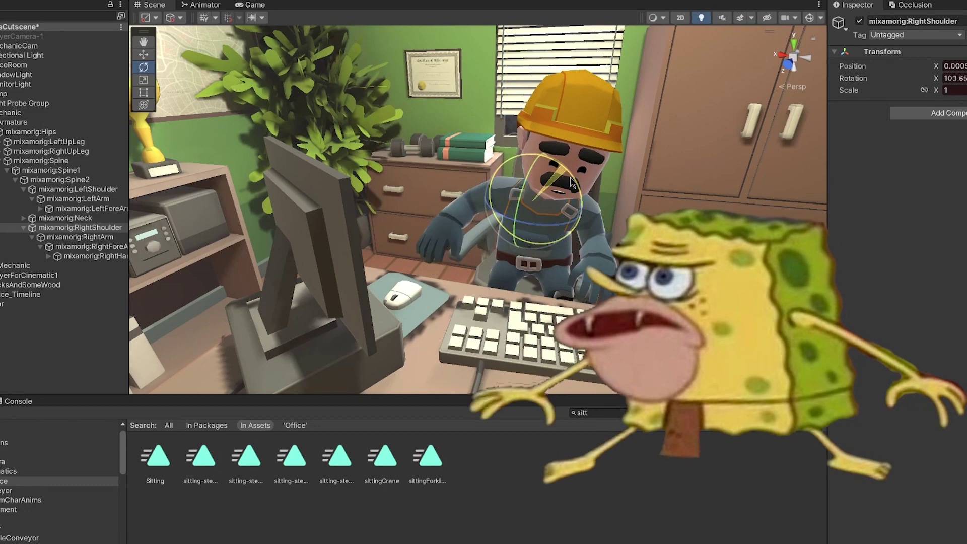
right_click(882, 52)
click(507, 156)
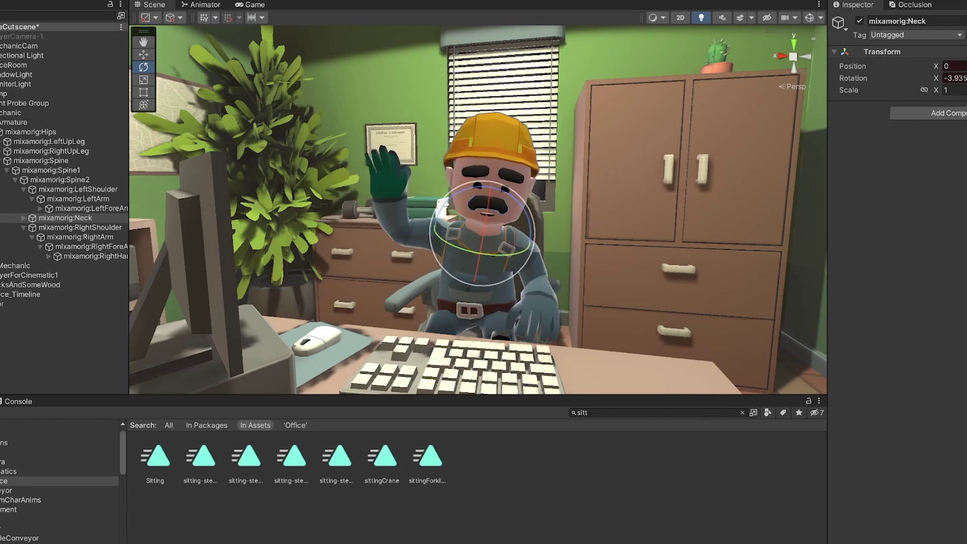
Focus on the mechanic's head and add a key for the squinting eye sprite
click(460, 150)
key(f)
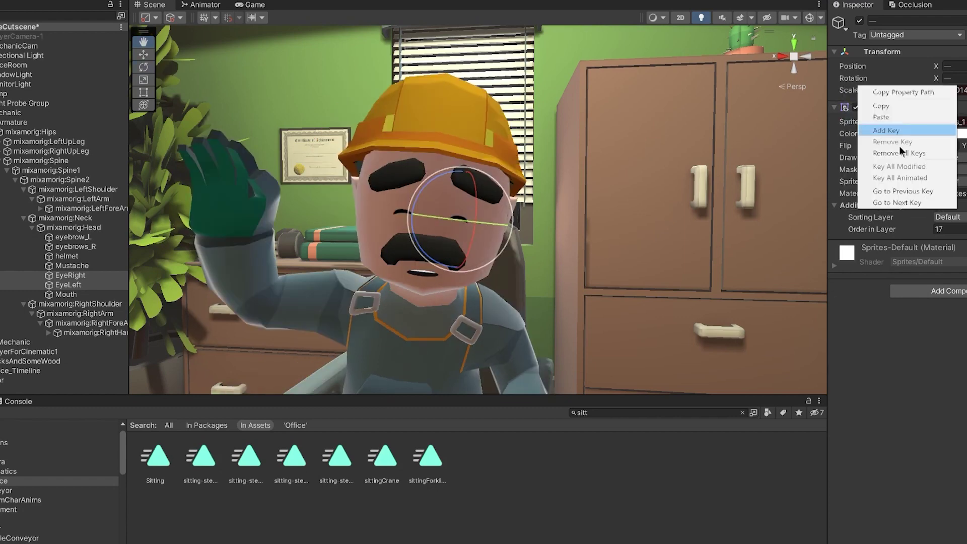
click(833, 188)
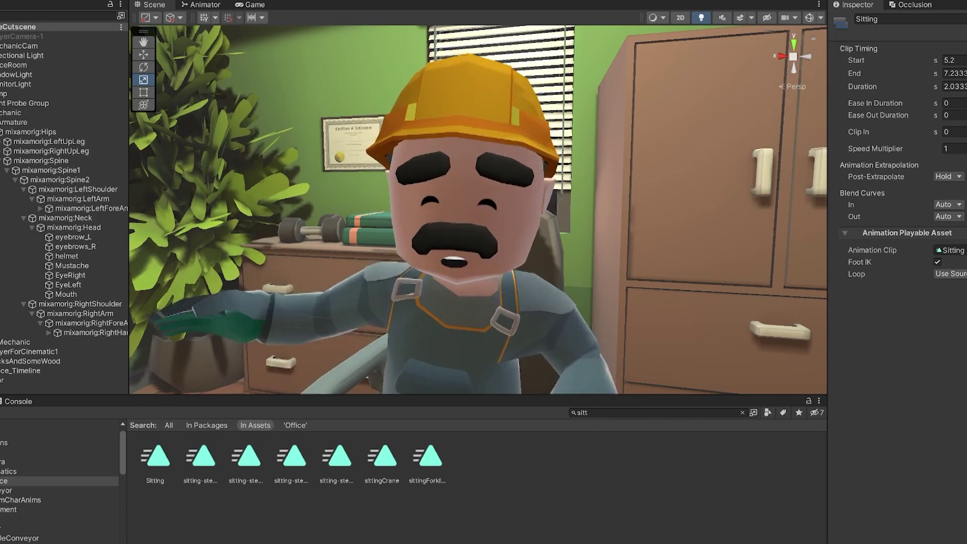
scroll(477, 209, down, 5)
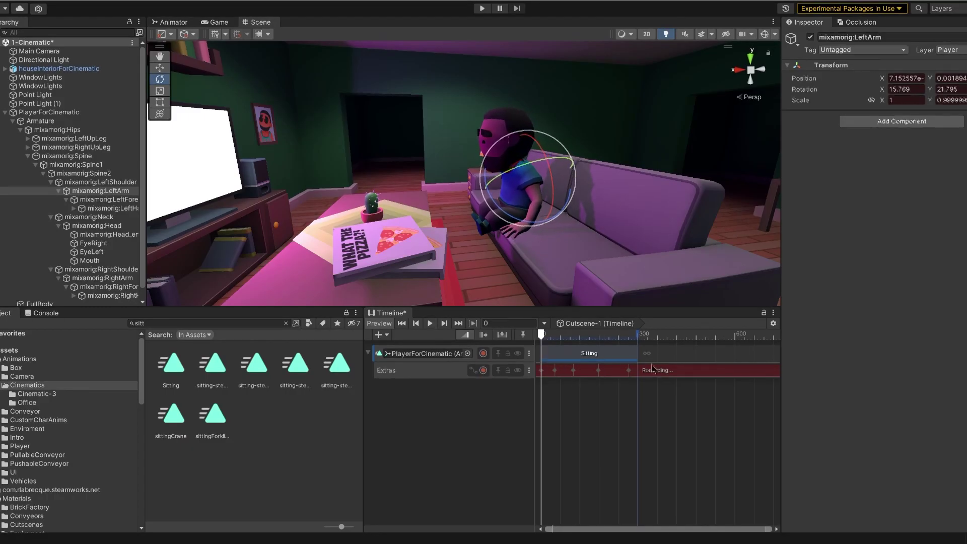
Apply an action from the context menu to the hero's Recording clip on the Extras track
click(654, 370)
right_click(650, 365)
click(677, 370)
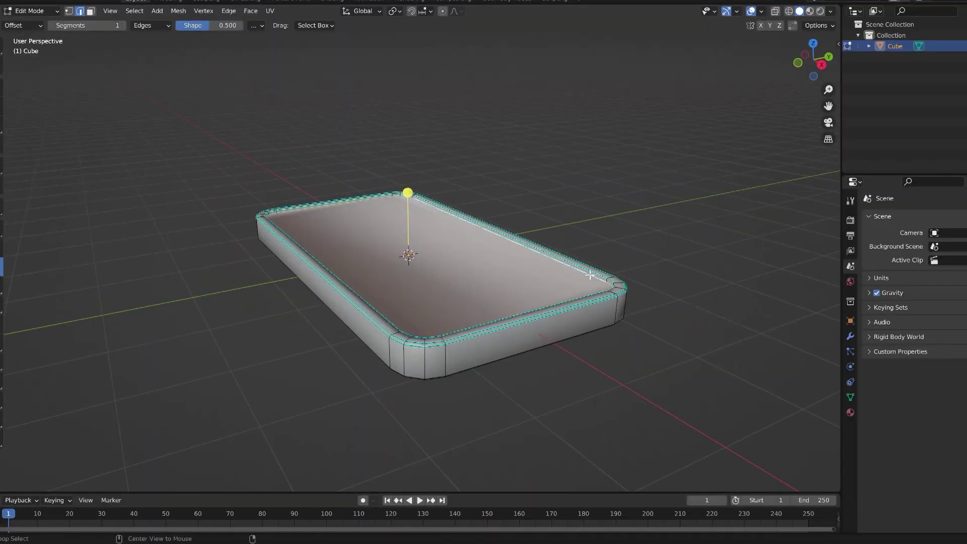
In Blender, move the tray faces toward the viewer to enlarge the tray
key(3)
key(g)
click(490, 200)
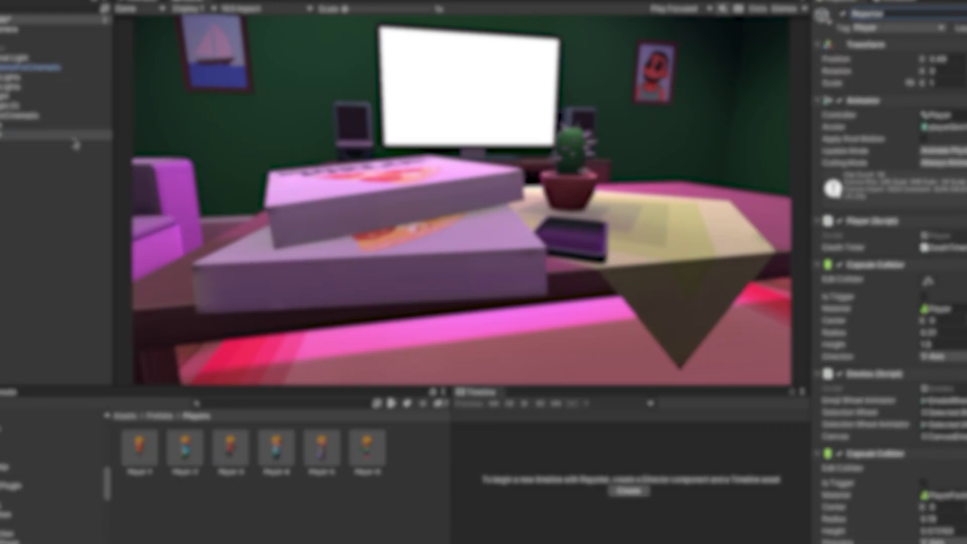
Add the NewsCam to the living room and narrow its field of view
right_click(10, 174)
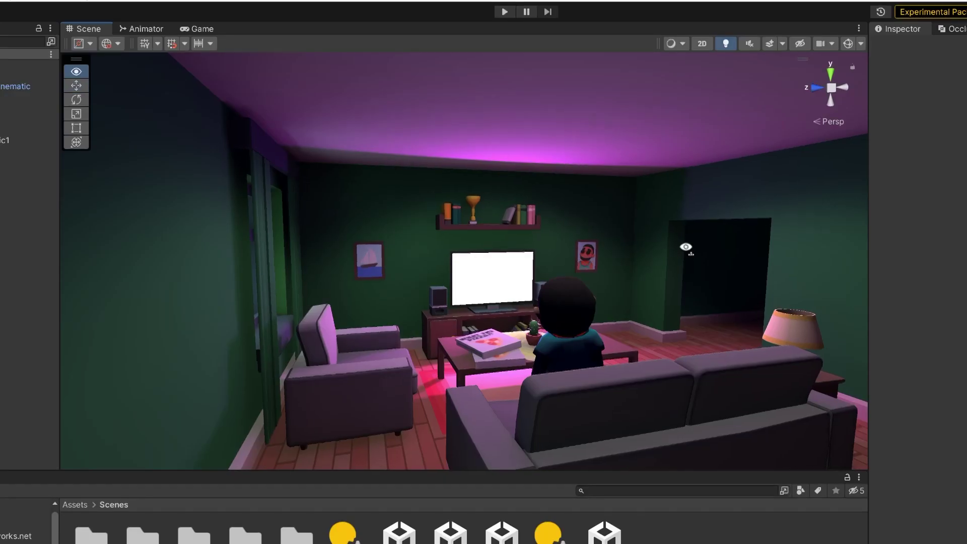
alt+drag(684, 248, 382, 271)
scroll(306, 278, down, 3)
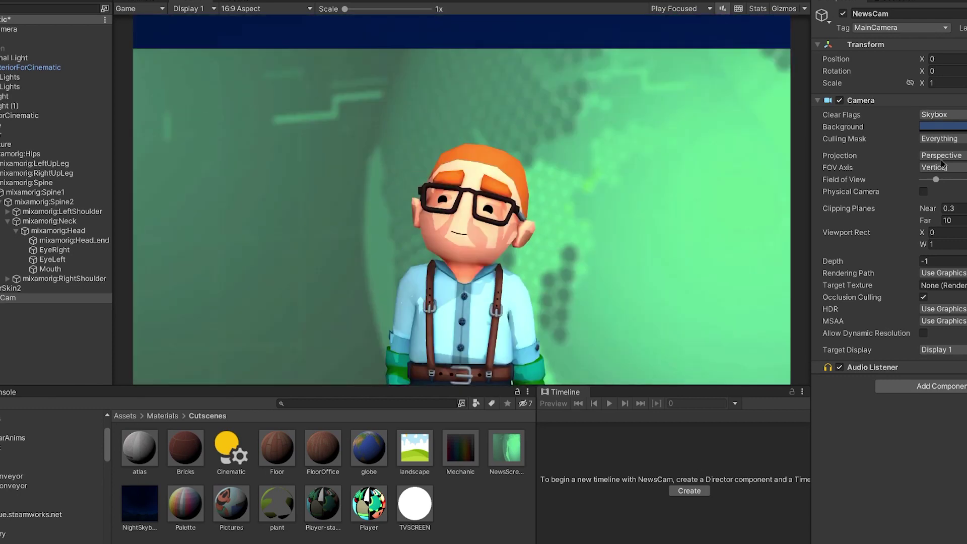
drag(935, 182, 934, 180)
Select the Background quad, NewsCam and Armature, then clip the world map layer to the red bands
click(1, 144)
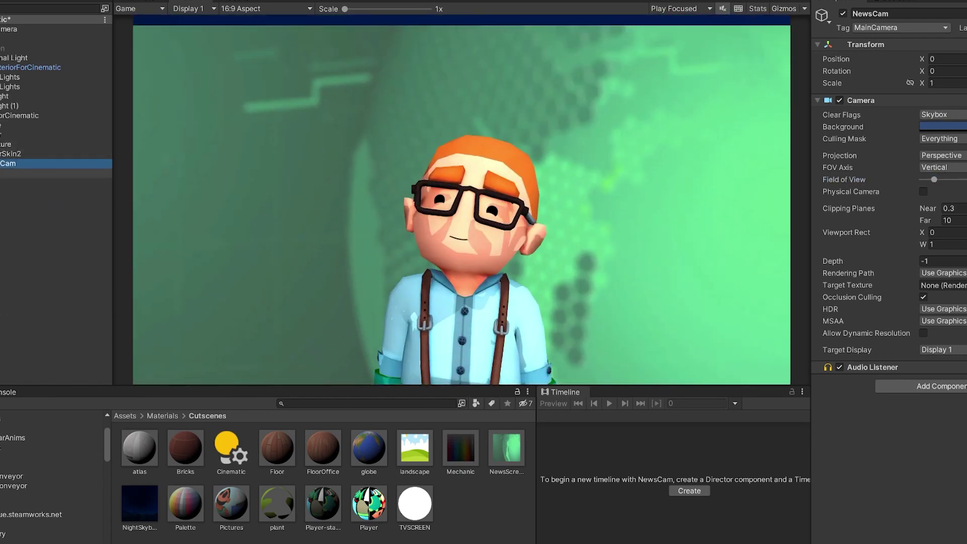
click(2, 182)
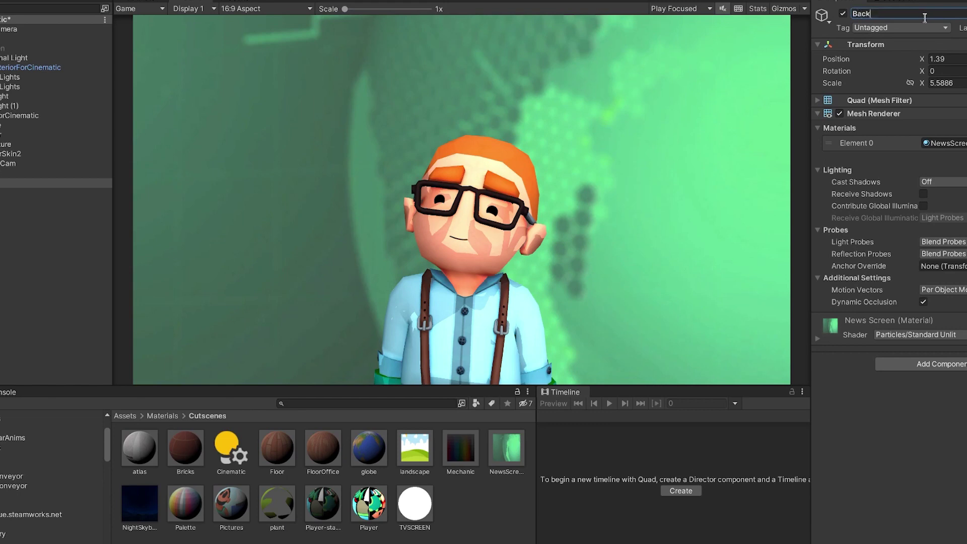
click(11, 163)
click(7, 145)
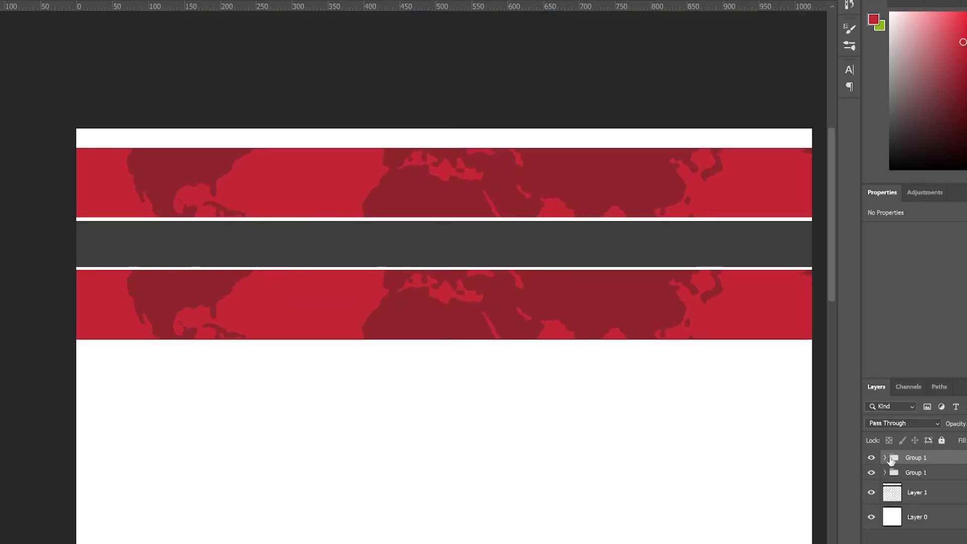
right_click(934, 462)
click(885, 205)
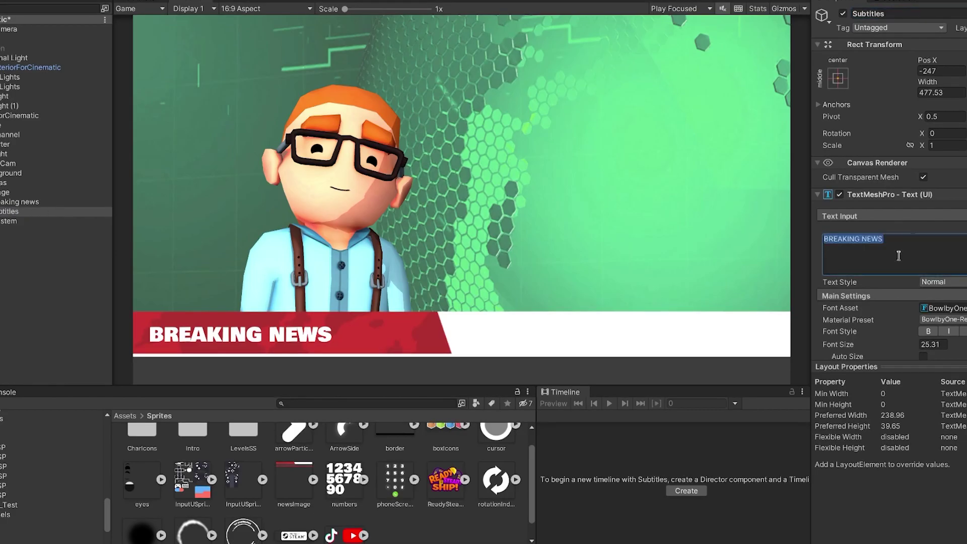
Paste the news script into the subtitle text and remove its line breaks
text(The world is under a severe threat! Mankind is too lazy even to go outside. People who are staying at home, already running out of supplies... The world is in trouble! But hopefully, you can help!)
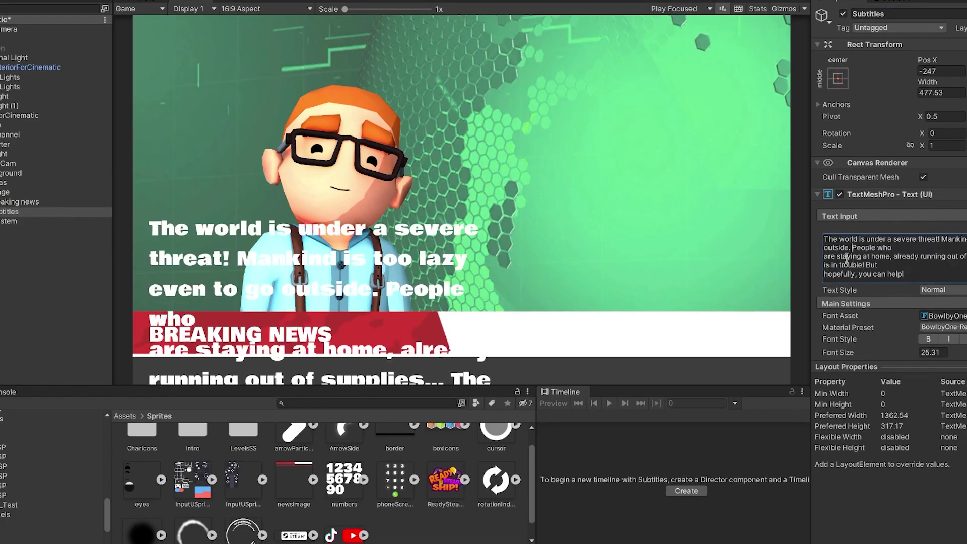
key(Delete)
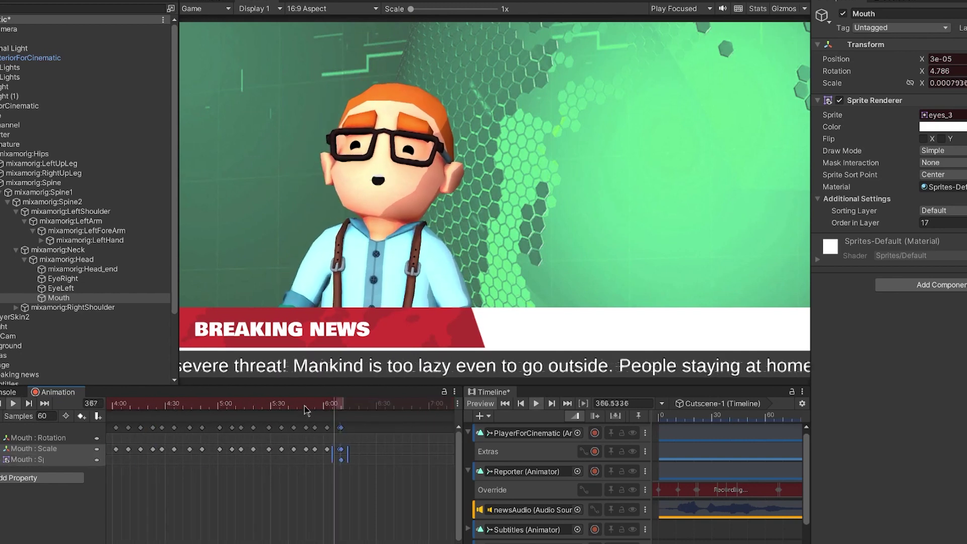
scroll(342, 428, up, 4)
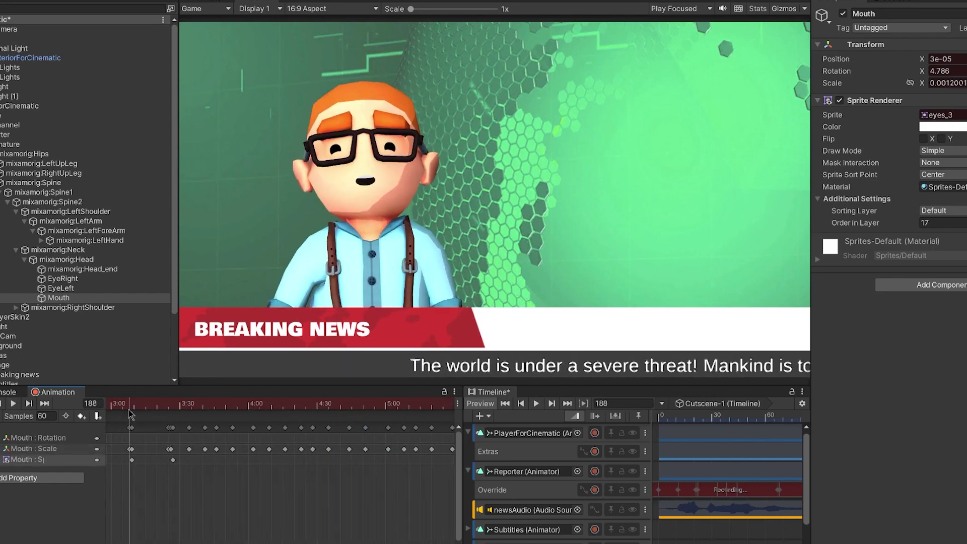
Select the last group of Mouth scale keyframes for the lip-sync
scroll(366, 433, down, 3)
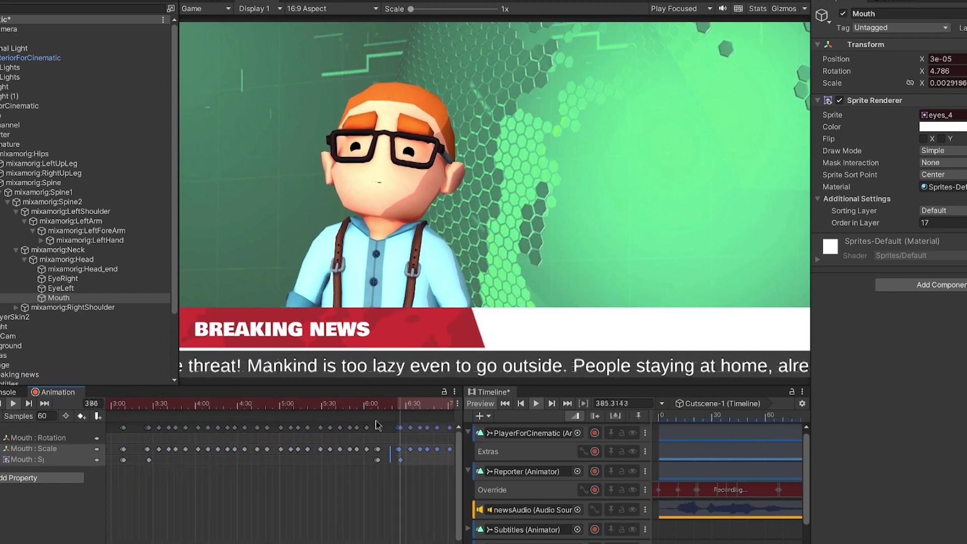
scroll(358, 426, down, 2)
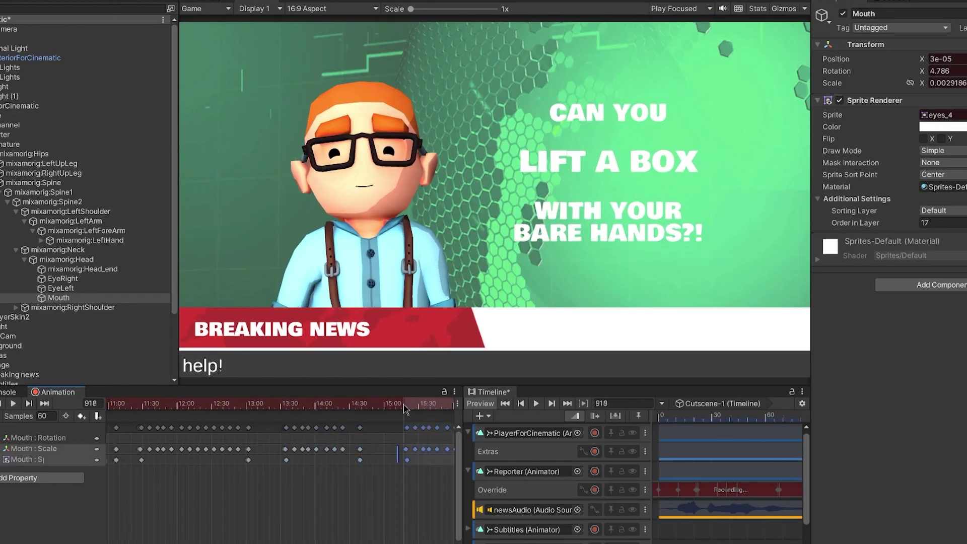
click(381, 431)
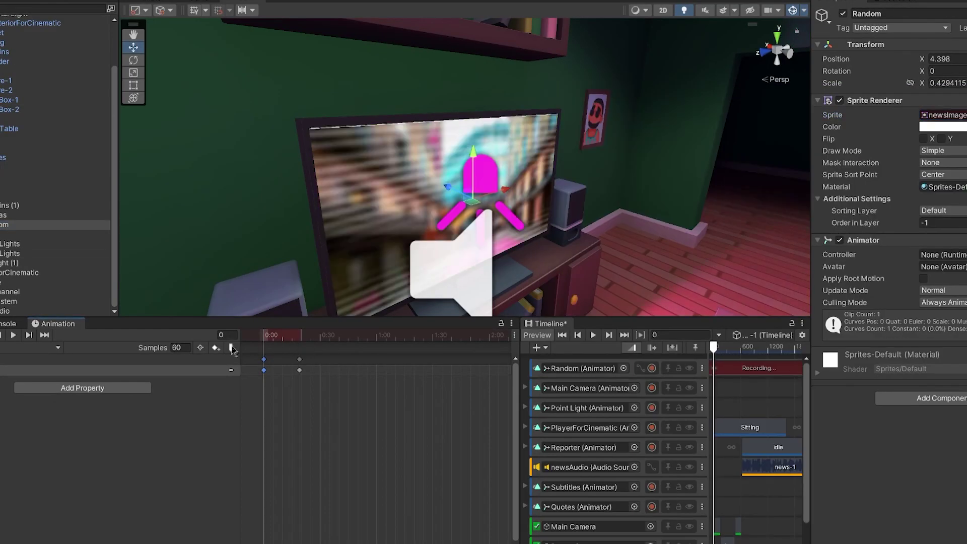
Go to frame 80 for the next channel image and select the FX object
click(413, 337)
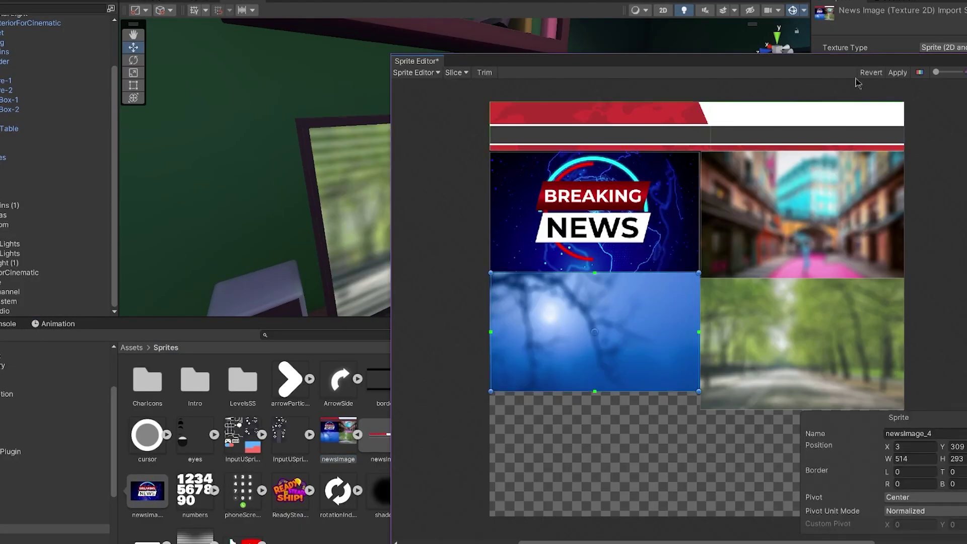
click(6, 233)
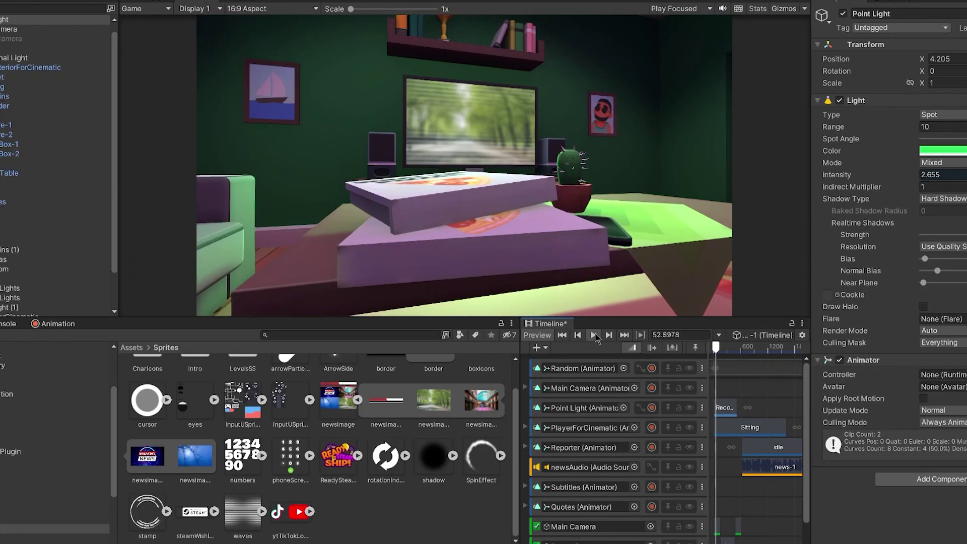